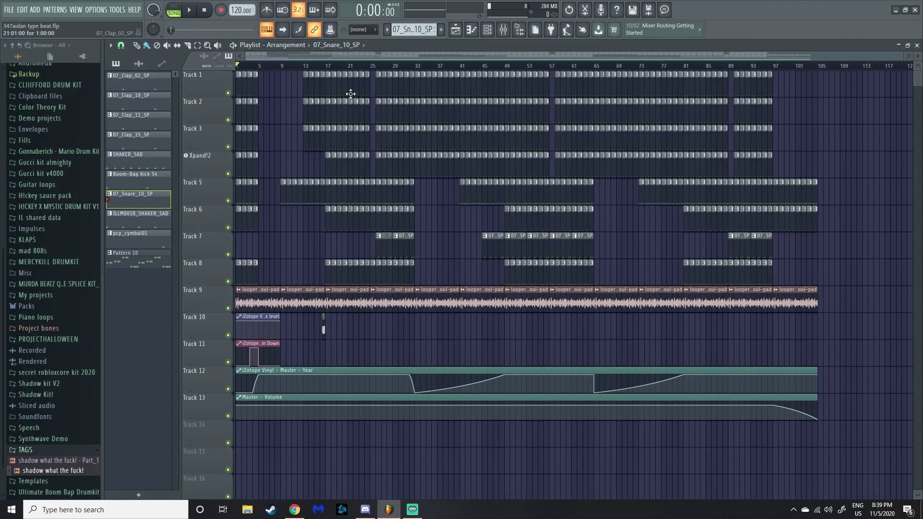
Step: Open the channel rack and inspect the samples of the 07_Clap_02_SP, 07_Clap_10_SP, 07_Clap_11_SP and 07_Clap_15_SP channels
key(F6)
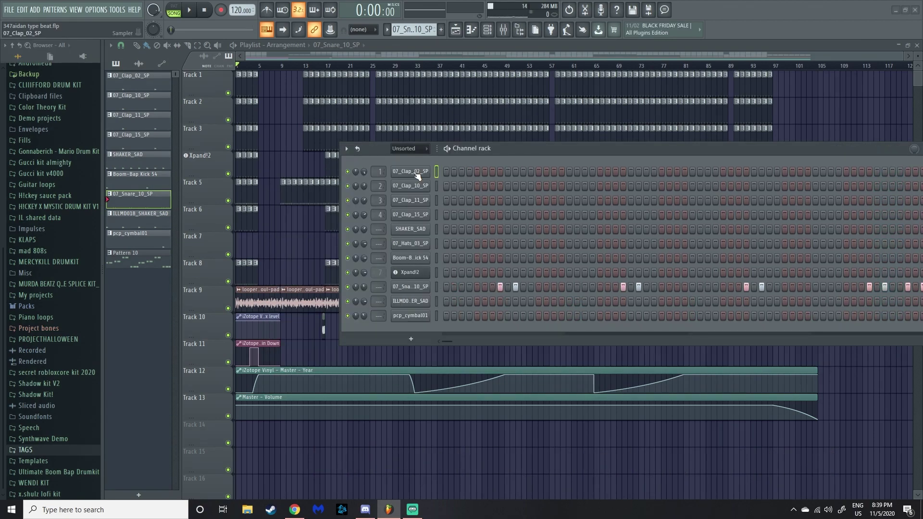
drag(457, 153, 552, 137)
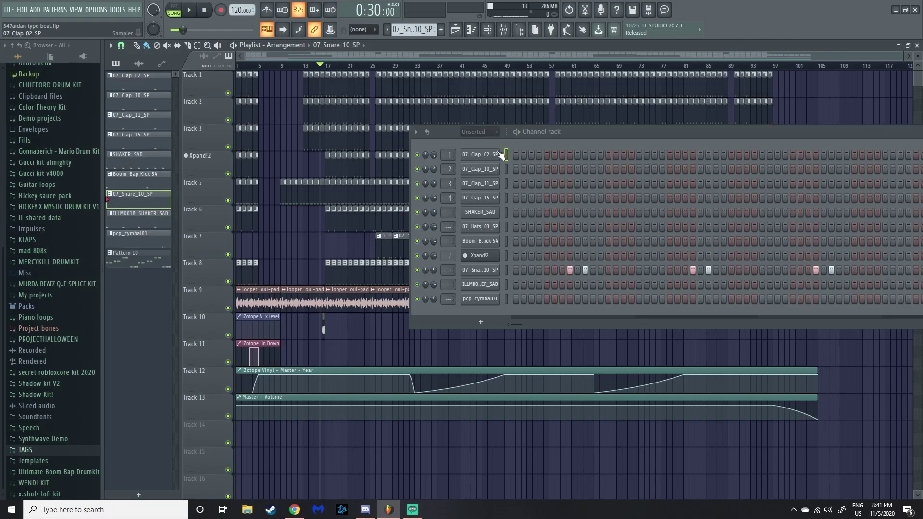
click(463, 264)
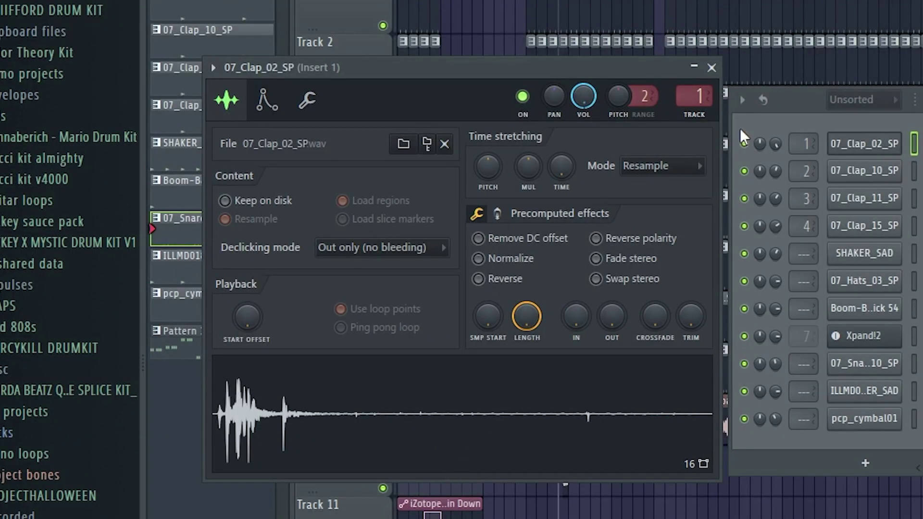
key(Escape)
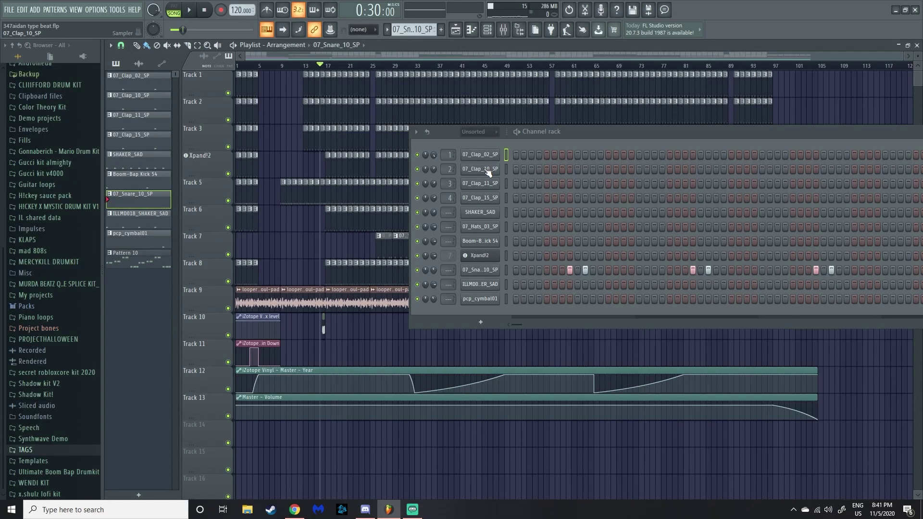
click(488, 172)
click(475, 186)
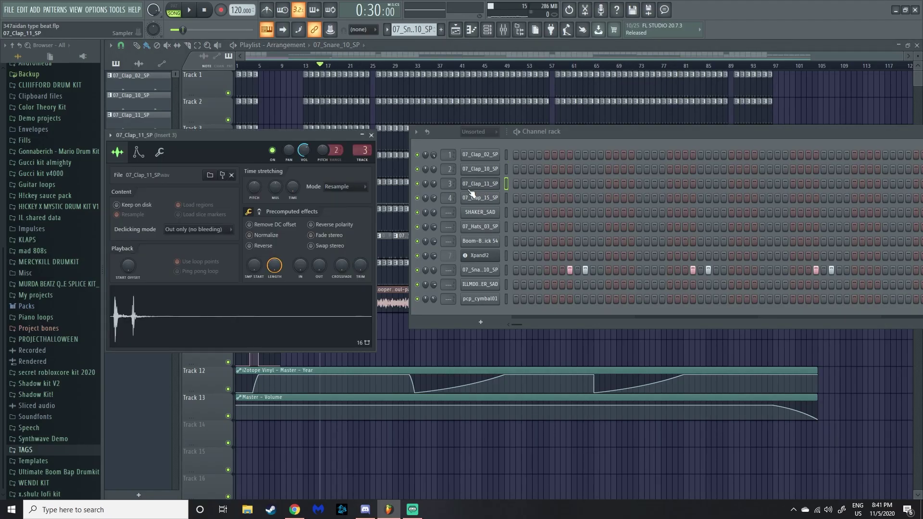
click(476, 194)
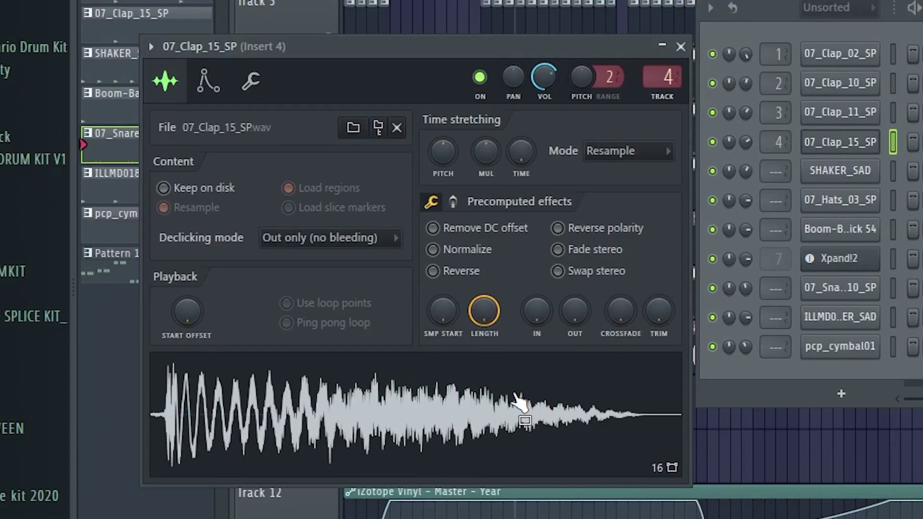
Step: Inspect the sample settings of the SHAKER_SAD, 07_Hats_03_SP and Boom-Bap Kick 54 channels
key(Down)
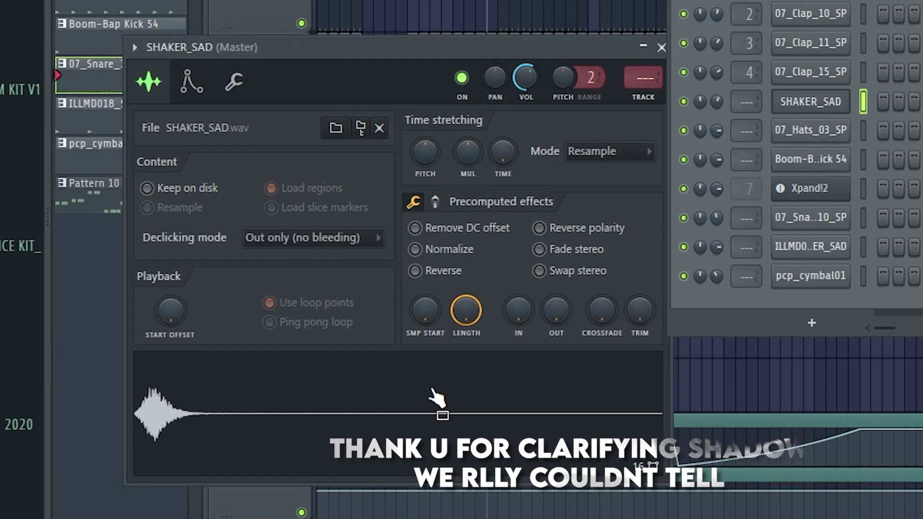
key(Down)
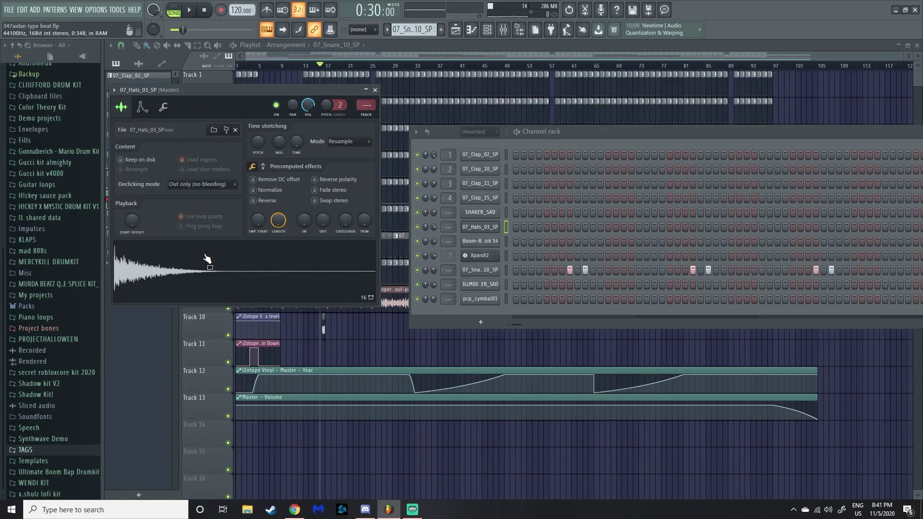
key(Down)
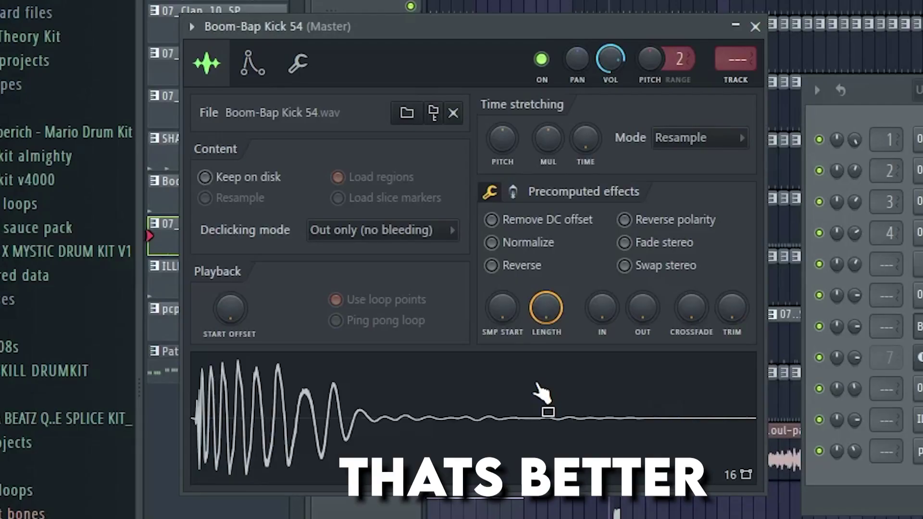
Step: Open the Xpand!2 instrument and delete its channel from the channel rack
key(Escape)
click(489, 259)
drag(344, 132, 293, 135)
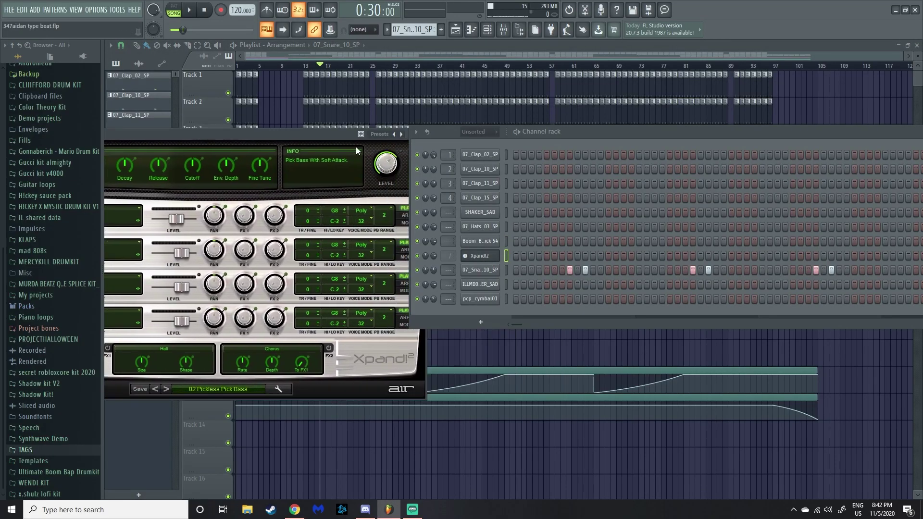
key(alt+Delete)
click(508, 272)
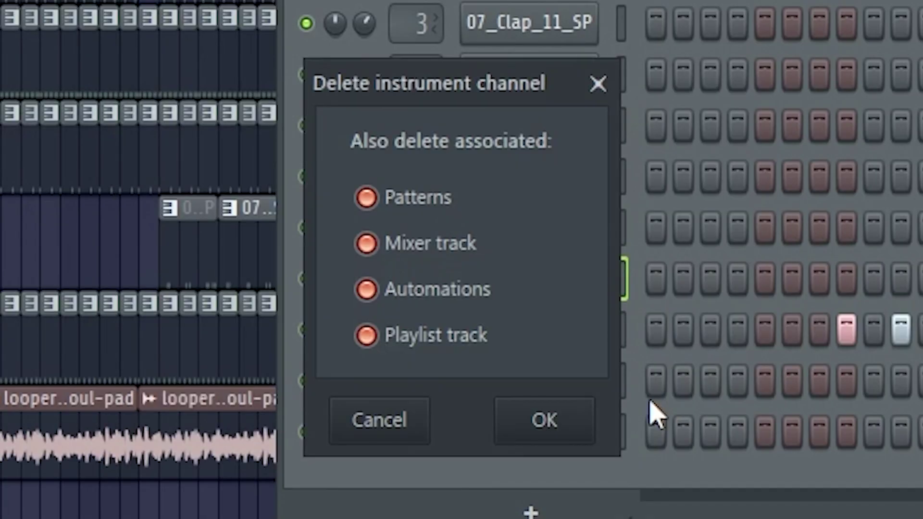
click(491, 292)
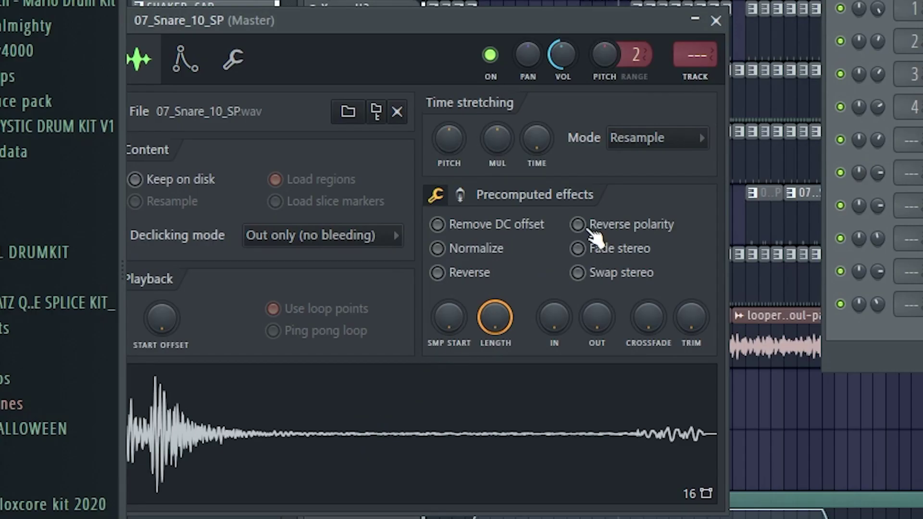
Step: Inspect the samples of the 07_Snare_10_SP, ILLMD018_SHAKER_SAD and pcp_cymbal01 channels
key(Down)
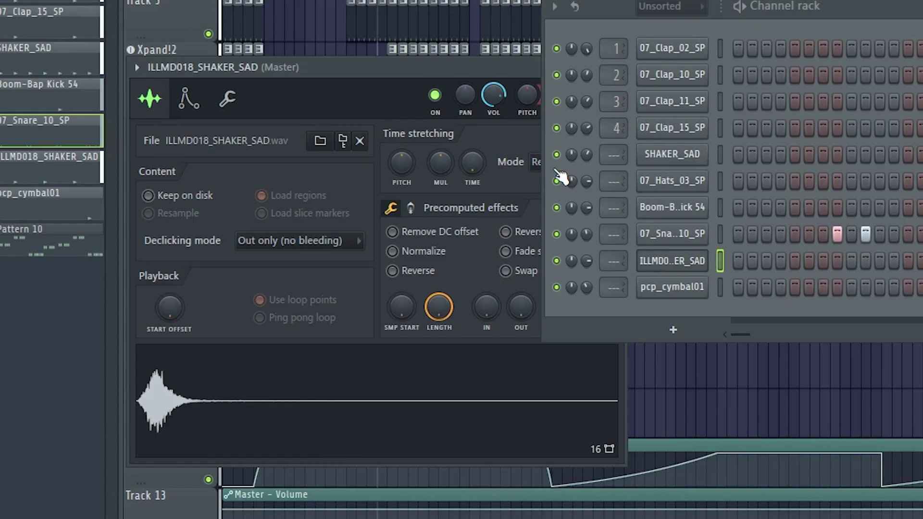
click(480, 269)
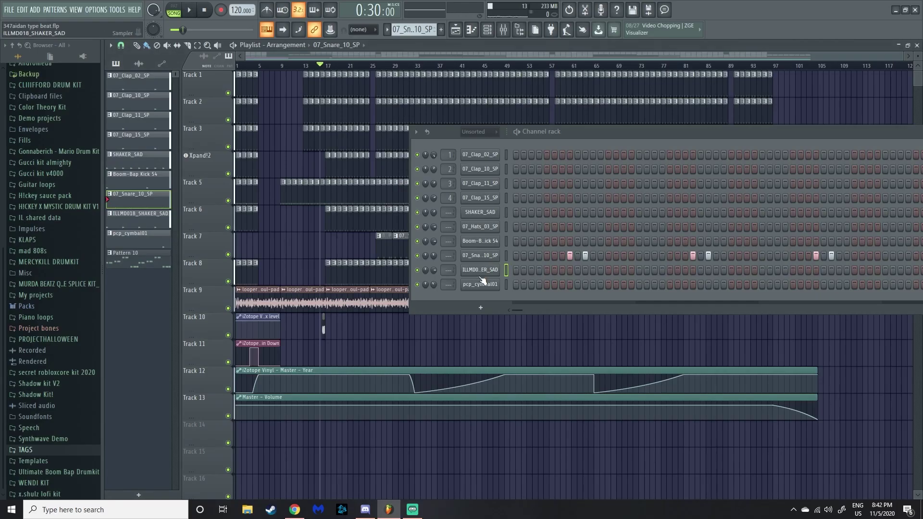
click(481, 284)
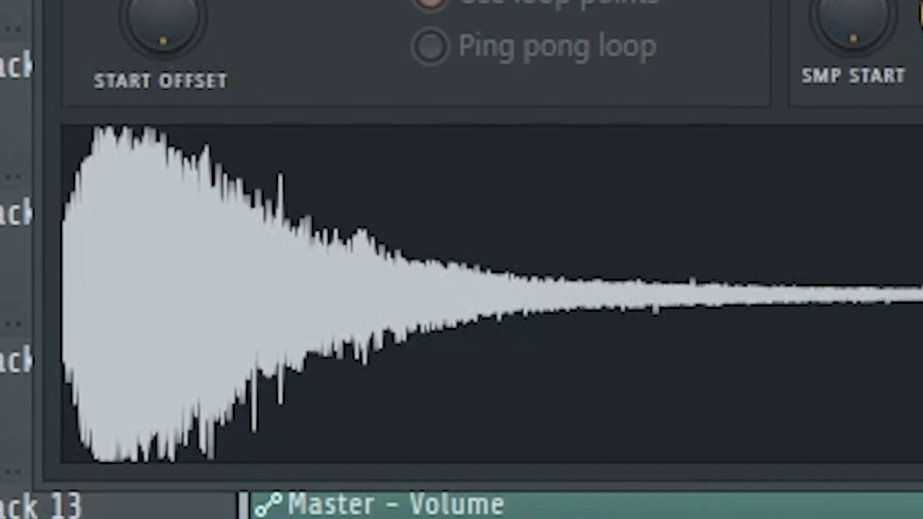
Step: Fill Track 7 with 07_Snare_10_SP pattern clips from bar 77 up to the existing clips at bar 89
drag(436, 212, 385, 224)
mouse_move(286, 194)
mouse_down()
mouse_move(276, 198)
mouse_move(281, 160)
mouse_move(662, 243)
mouse_up()
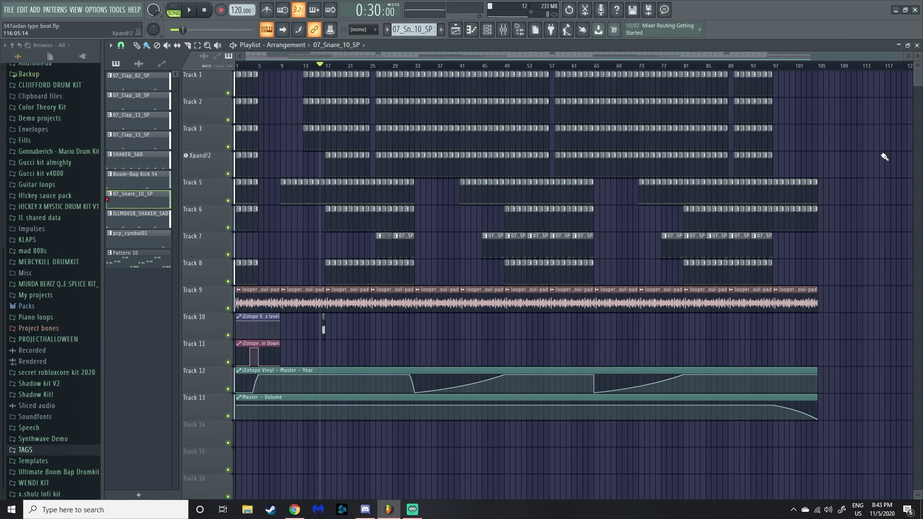
Step: Inspect the Fruity Reeverb 2, Fruity Delay 3 and iZotope Vinyl effects on mixer Insert 8 for the Track 9 loop
double_click(359, 306)
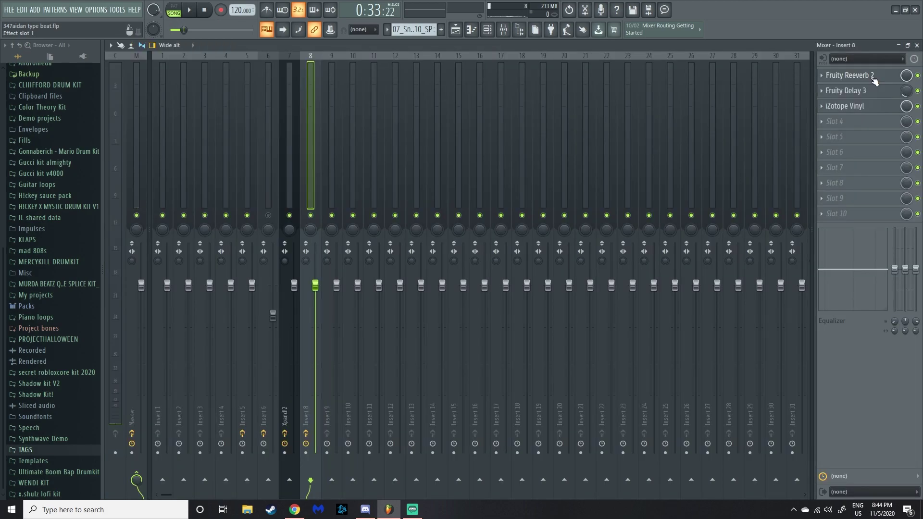
click(873, 78)
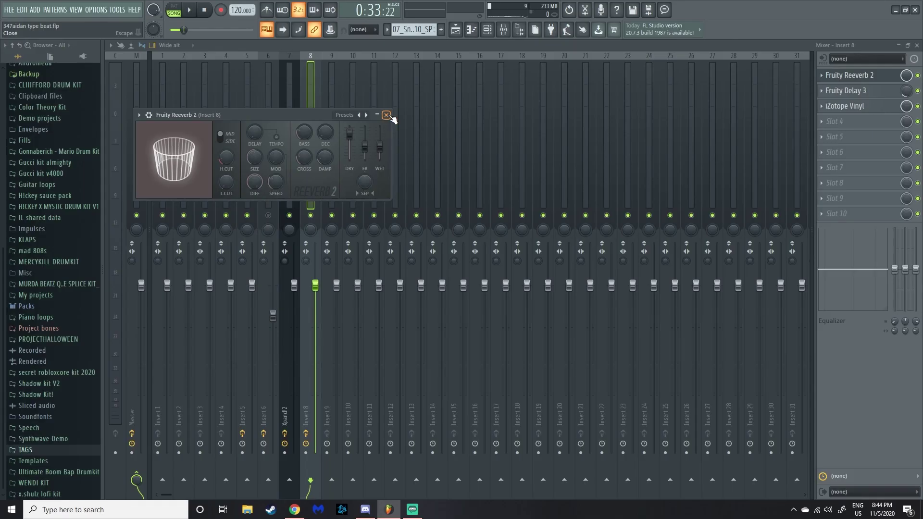
click(798, 154)
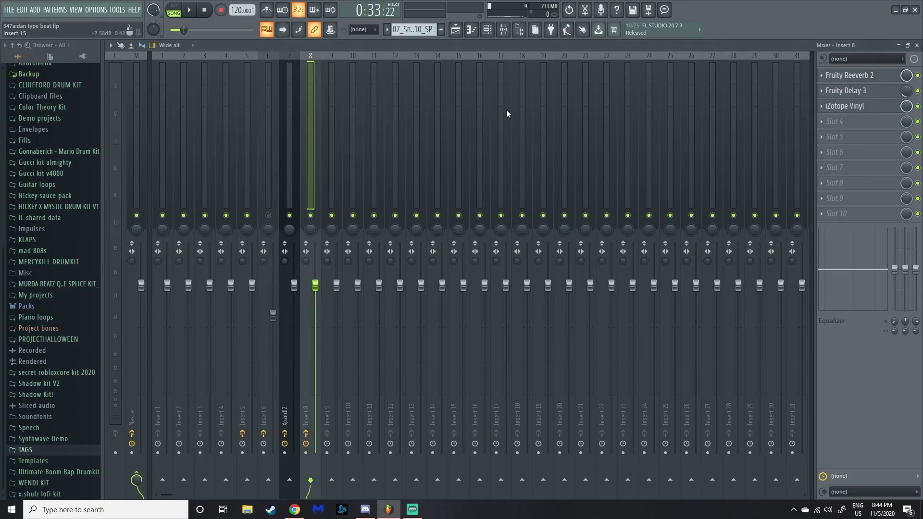
click(870, 95)
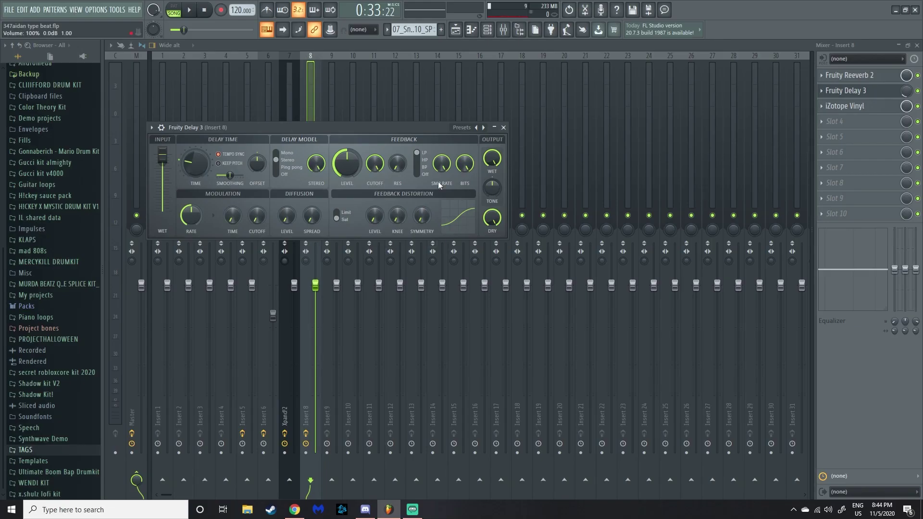
click(504, 128)
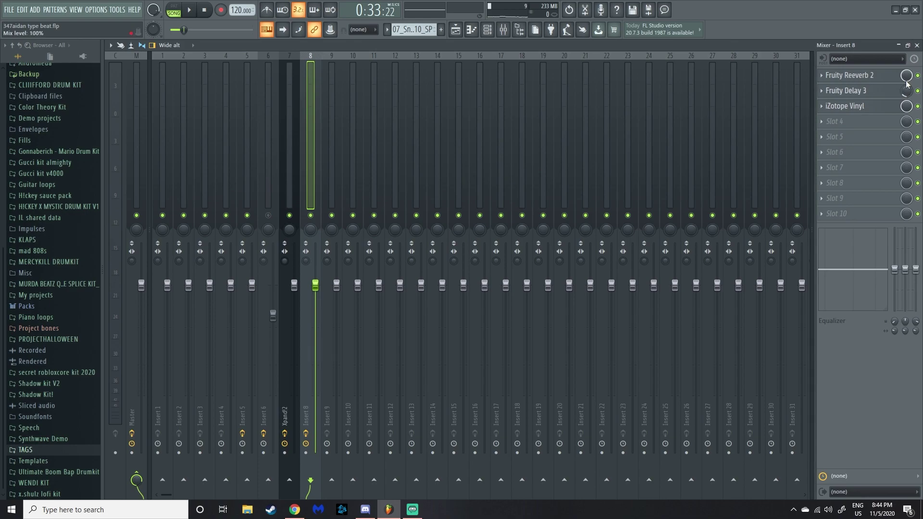
click(880, 107)
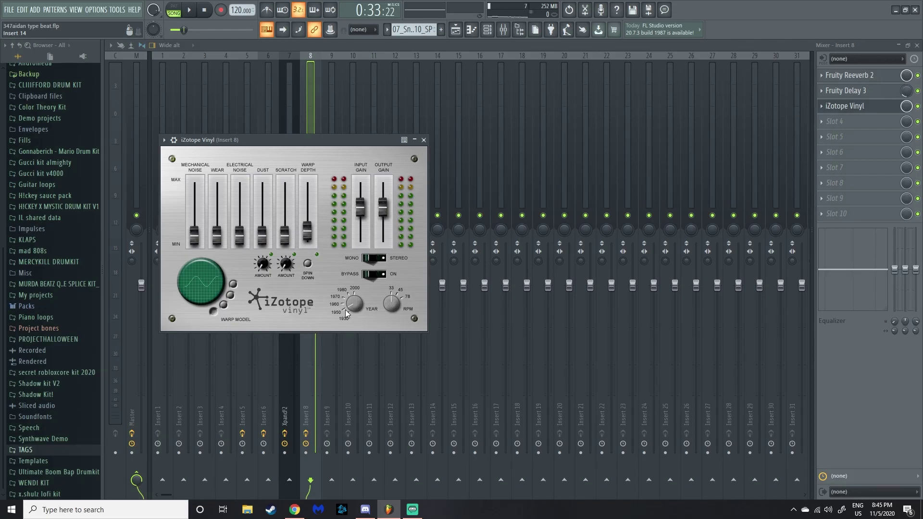
Step: Return to the playlist, open the 07_Clap_02_SP pattern in the piano roll and play it in pattern mode
key(F5)
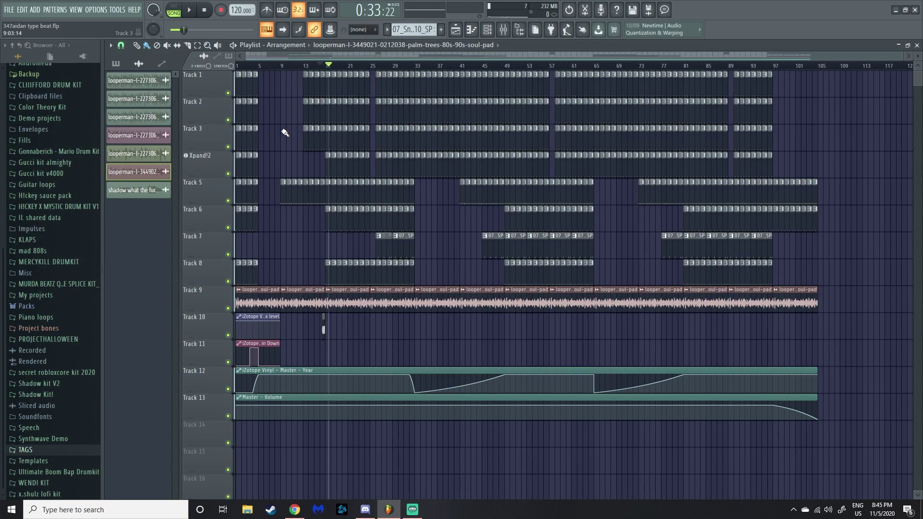
double_click(305, 75)
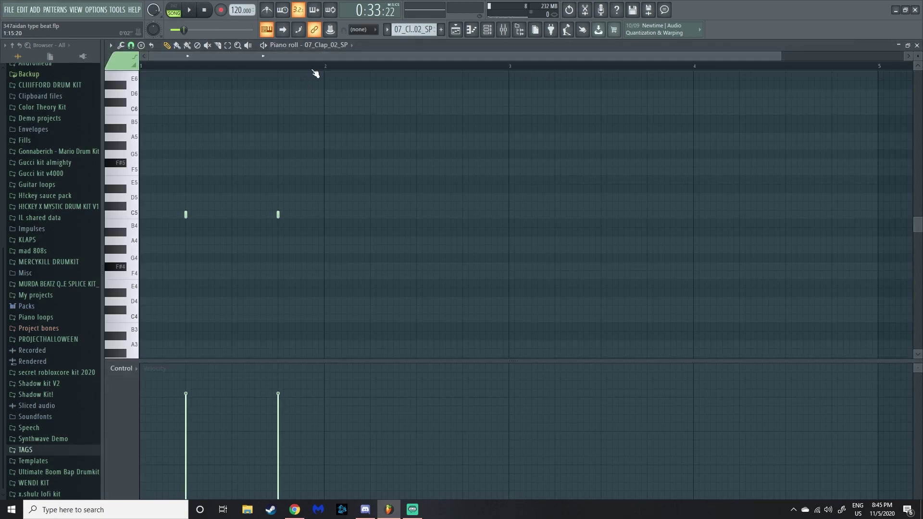
click(180, 11)
click(192, 10)
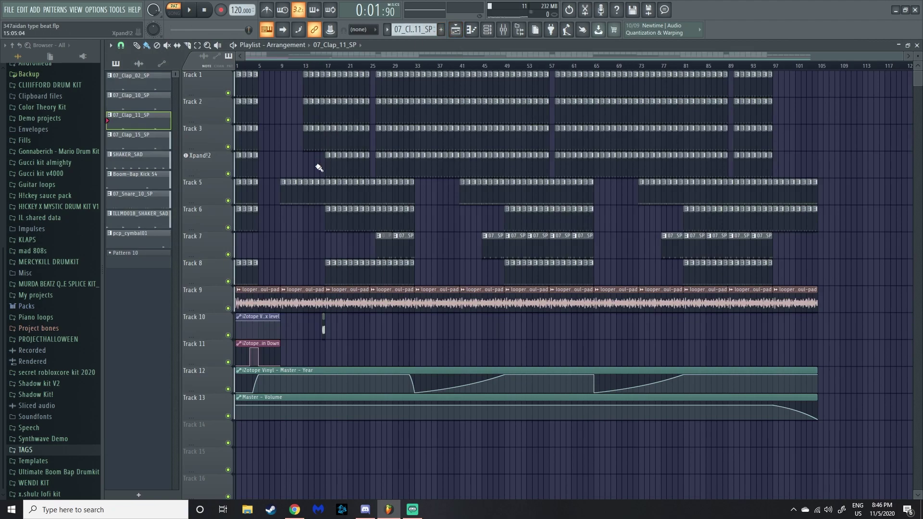
Step: View the SHAKER_SAD and Boom-Bap Kick 54 patterns in the piano roll and play each one
double_click(285, 190)
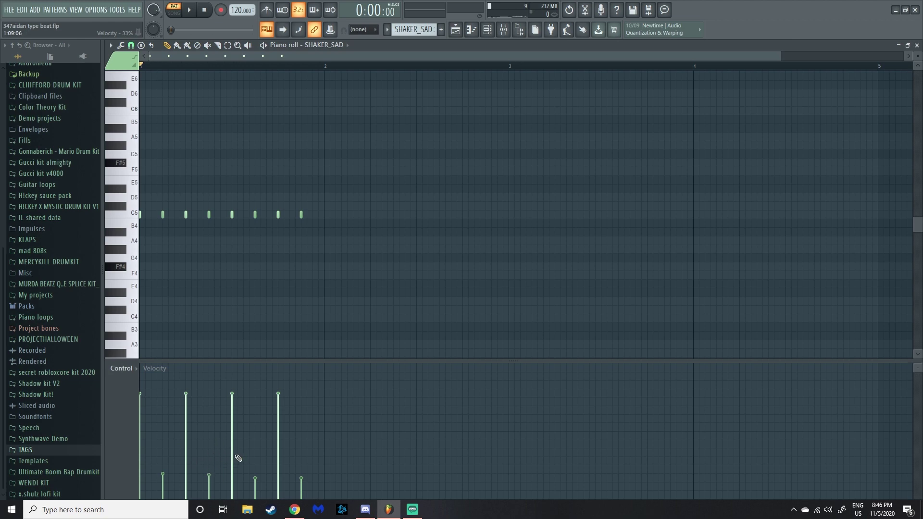
click(192, 11)
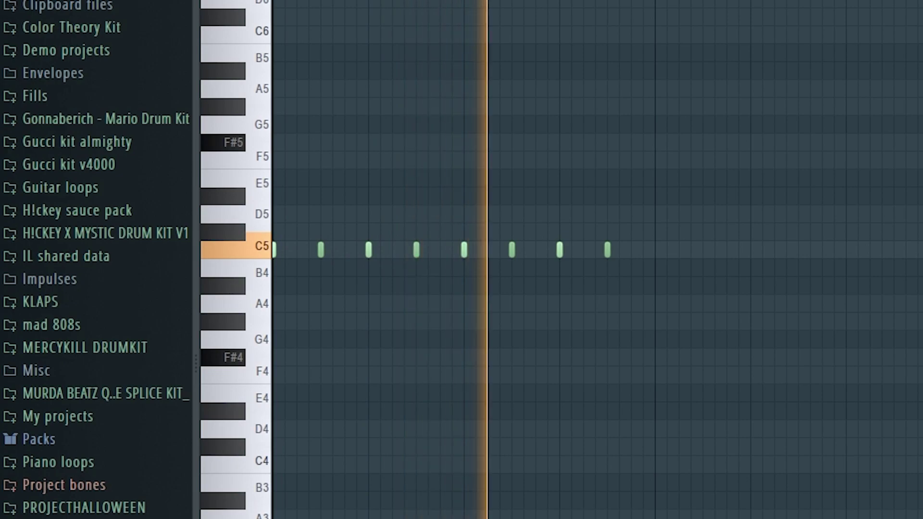
key(space)
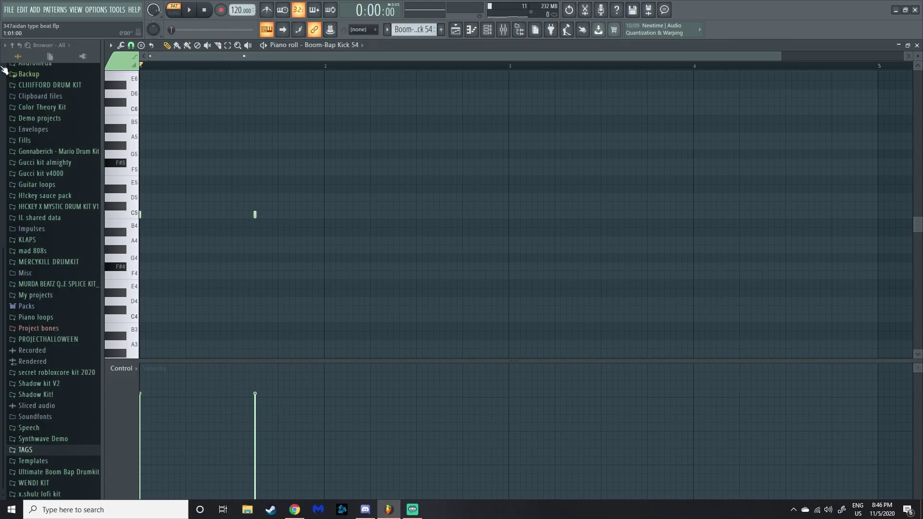
click(190, 12)
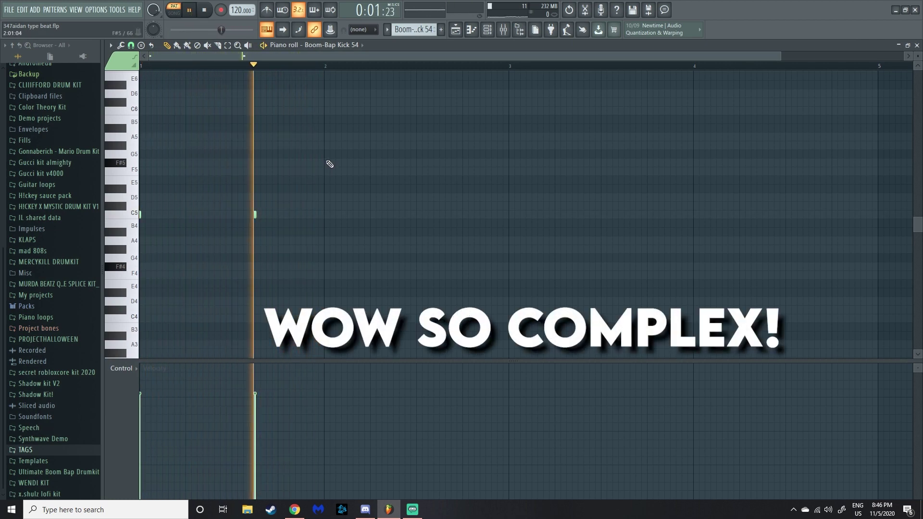
click(190, 12)
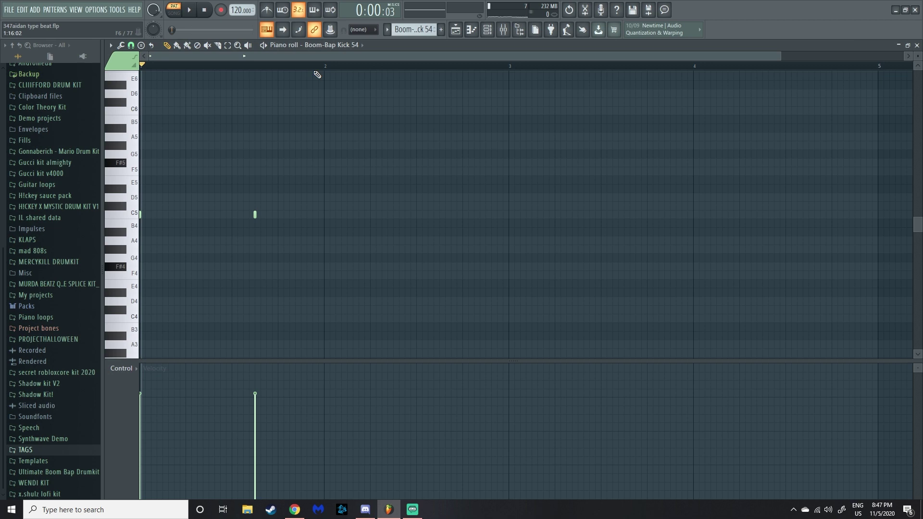
Step: View the ILLMD018_SHAKER_SAD and 07_Snare_10_SP patterns in the piano roll and play each one
key(Down)
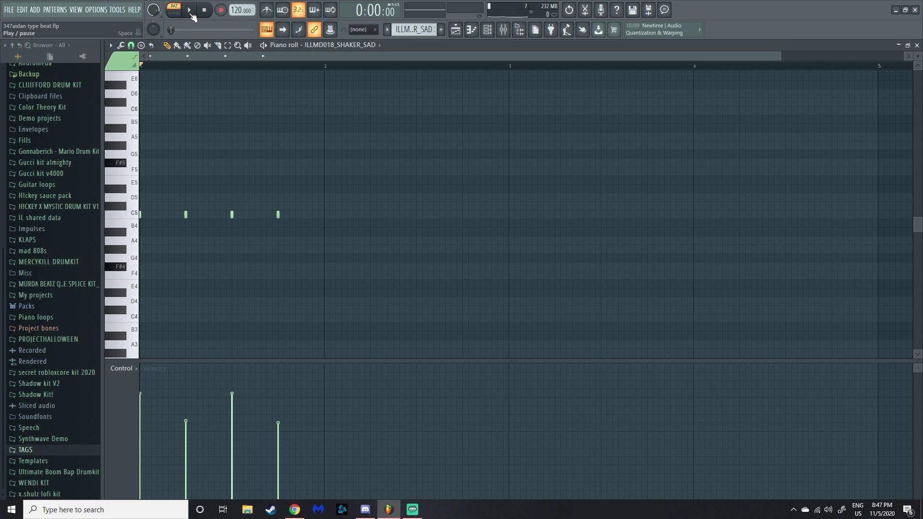
key(space)
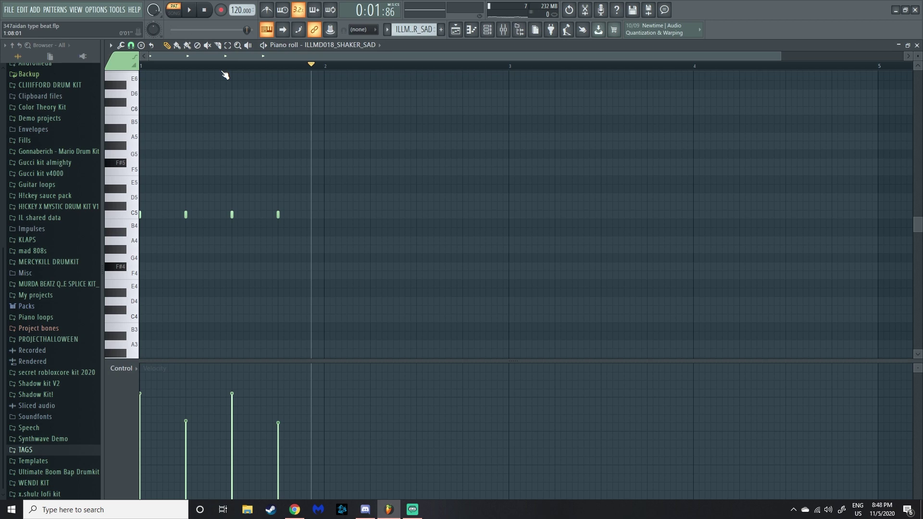
key(KP_Add)
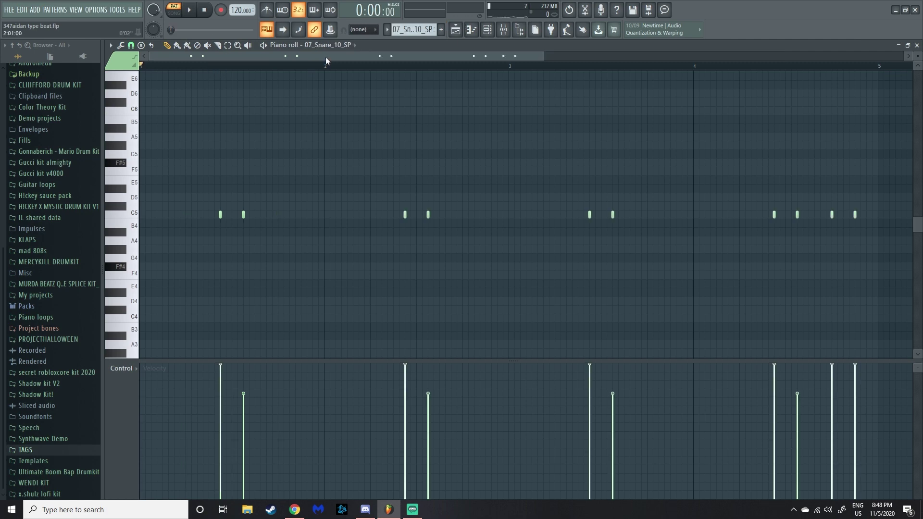
click(189, 10)
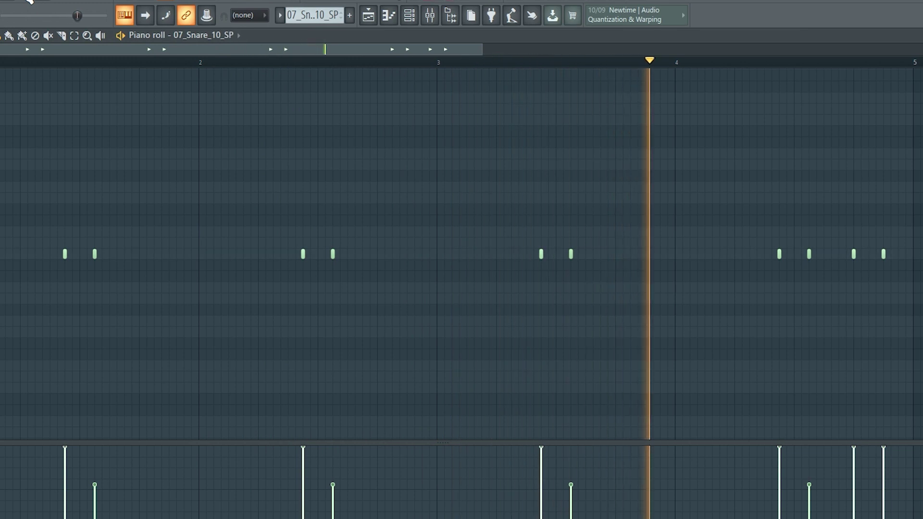
click(35, 0)
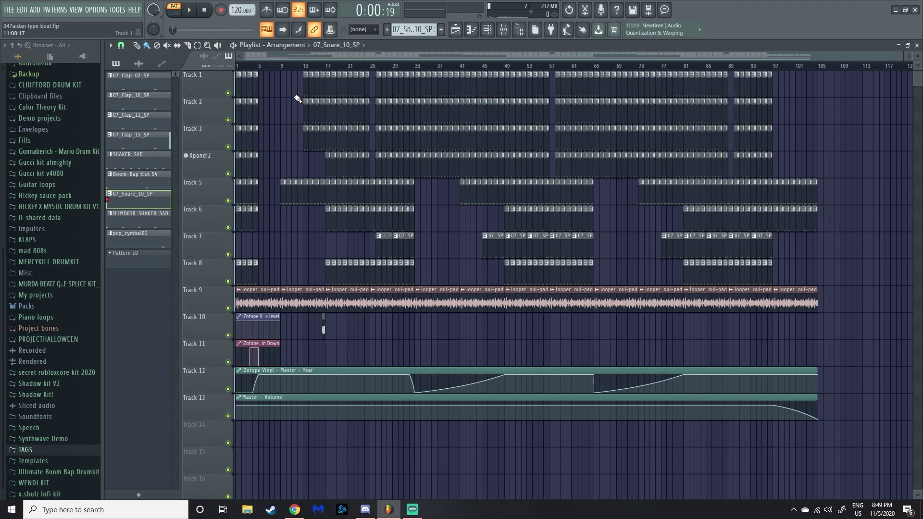
Step: Switch from pattern mode to song mode and play the arrangement from the beginning
key(l)
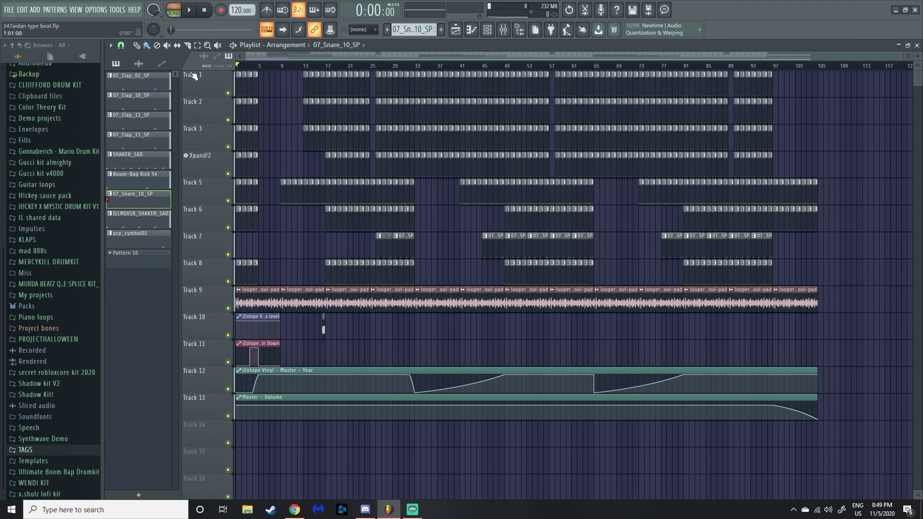
click(191, 11)
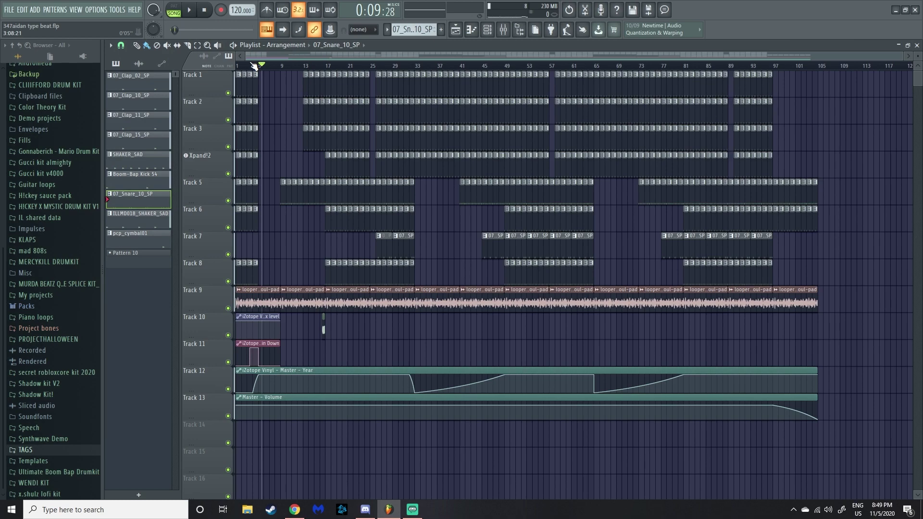
Step: Open the mixer and browse the current project's effects to view the iZotope Vinyl (Master) parameters, including Year and Spin Down
key(F9)
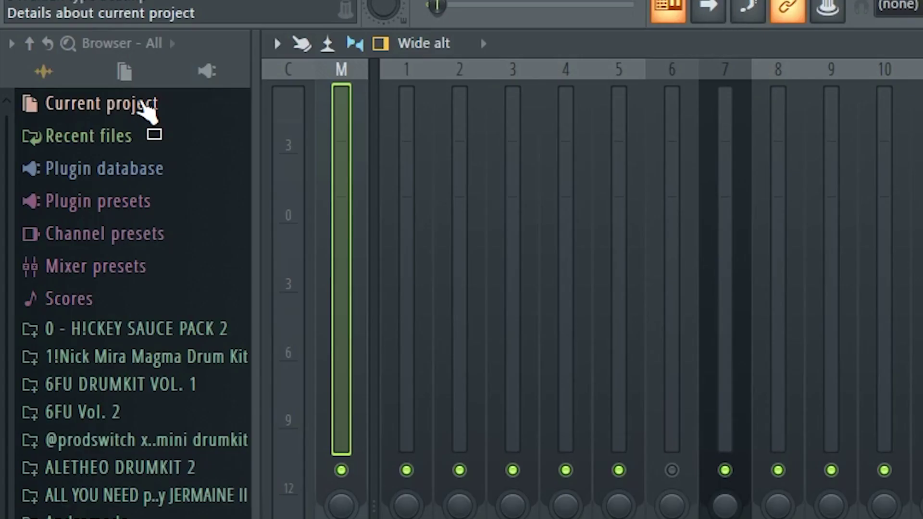
click(59, 70)
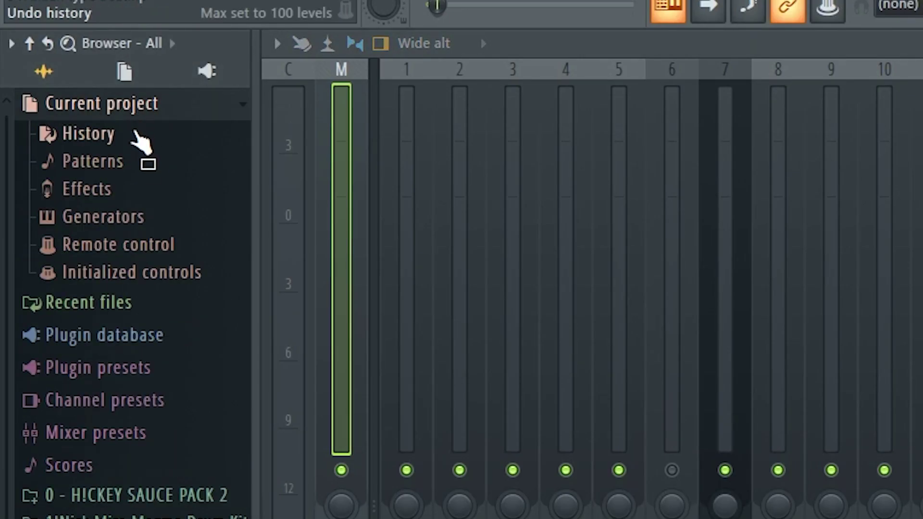
click(128, 189)
click(137, 216)
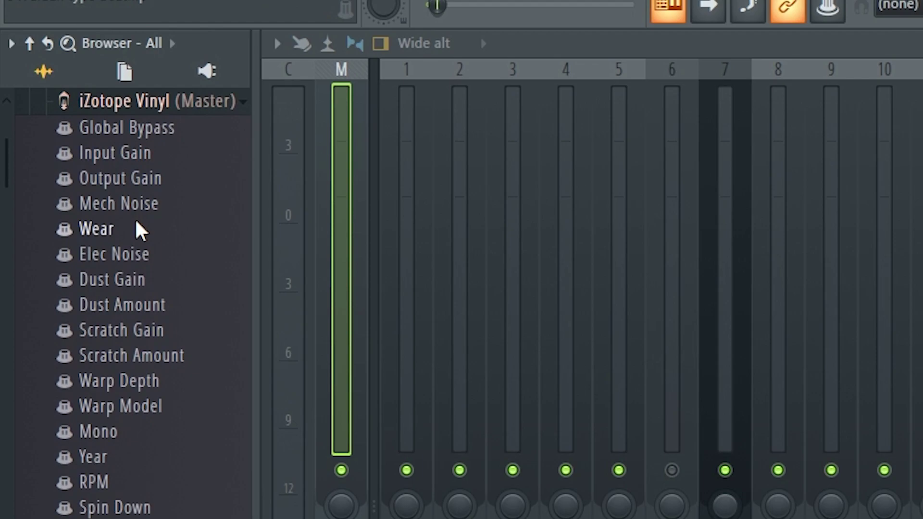
drag(146, 208, 150, 212)
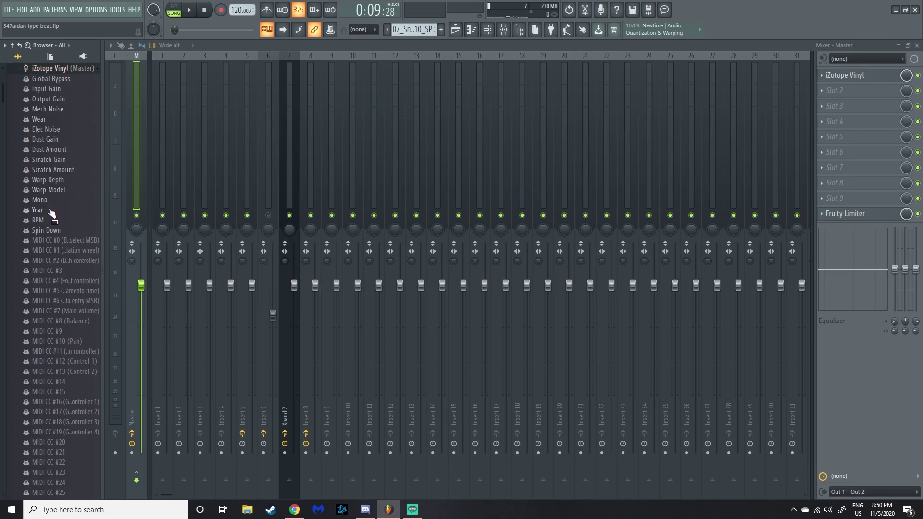
drag(56, 235, 324, 118)
Step: Return to the playlist and play the song from about bar 31 to audition the iZotope Vinyl Year automation on Track 12
key(F5)
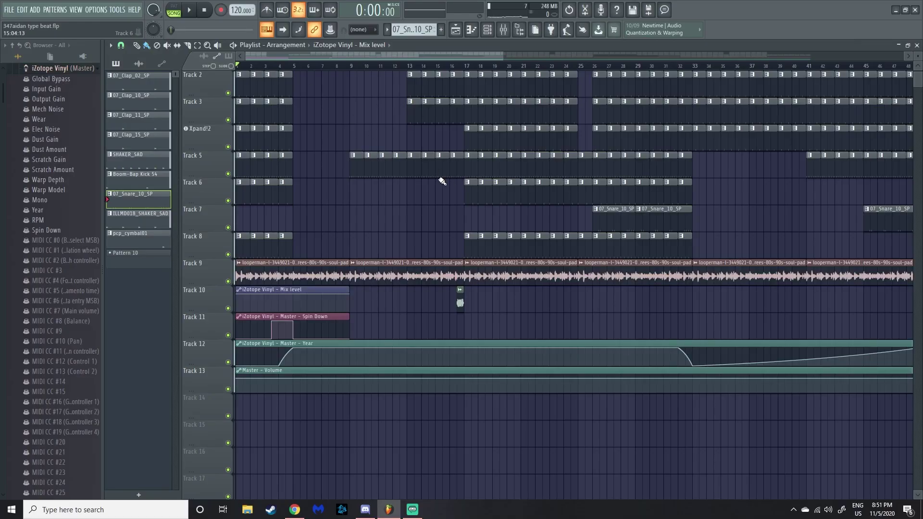
scroll(441, 180, down, 3)
scroll(441, 179, up, 3)
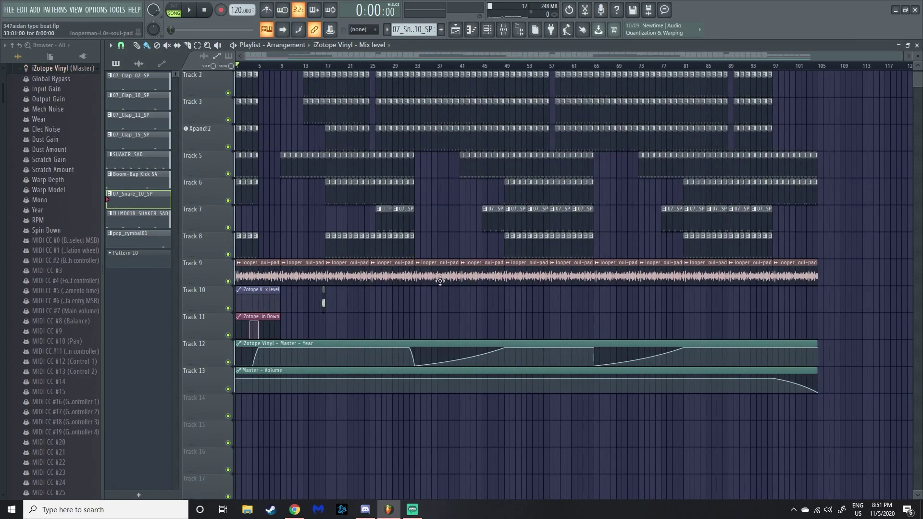
scroll(416, 322, up, 2)
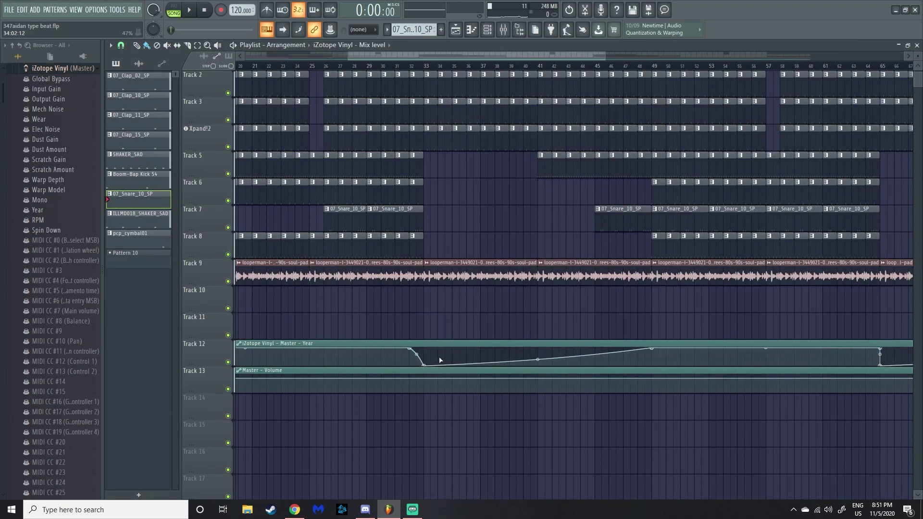
click(384, 67)
click(404, 67)
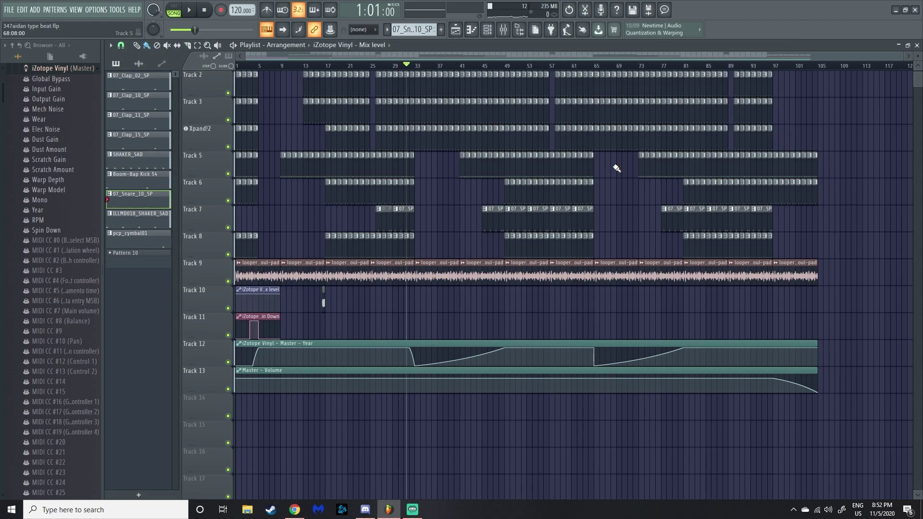
key(space)
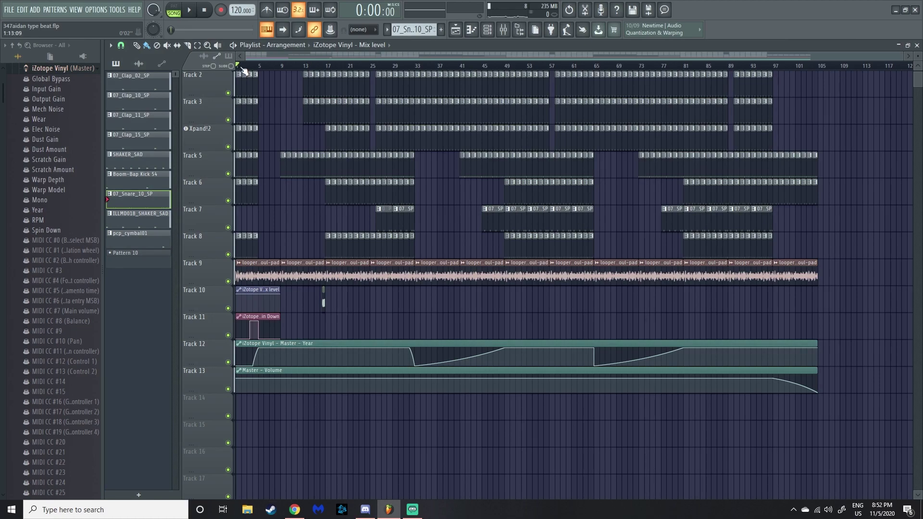
Step: Audition the intro and the section before the claps return, moving playback from about bar 4 to bar 12
scroll(260, 120, up, 2)
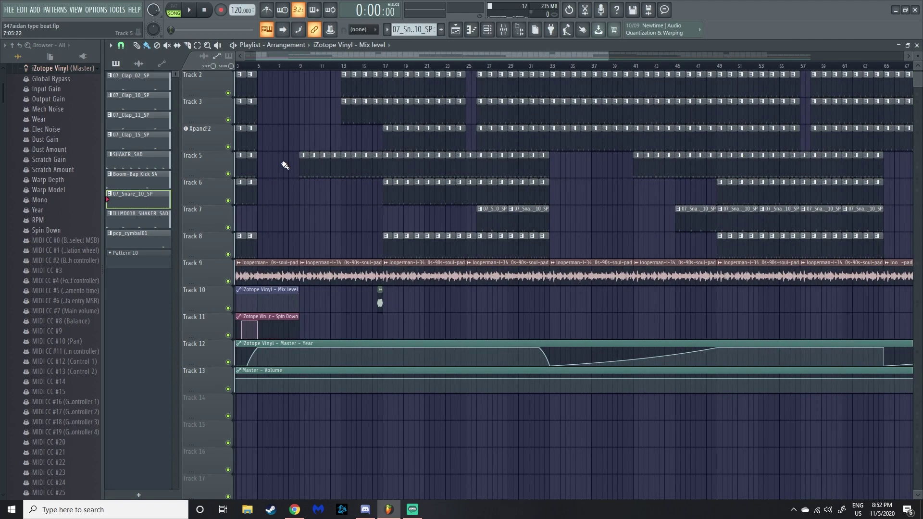
drag(265, 56, 170, 53)
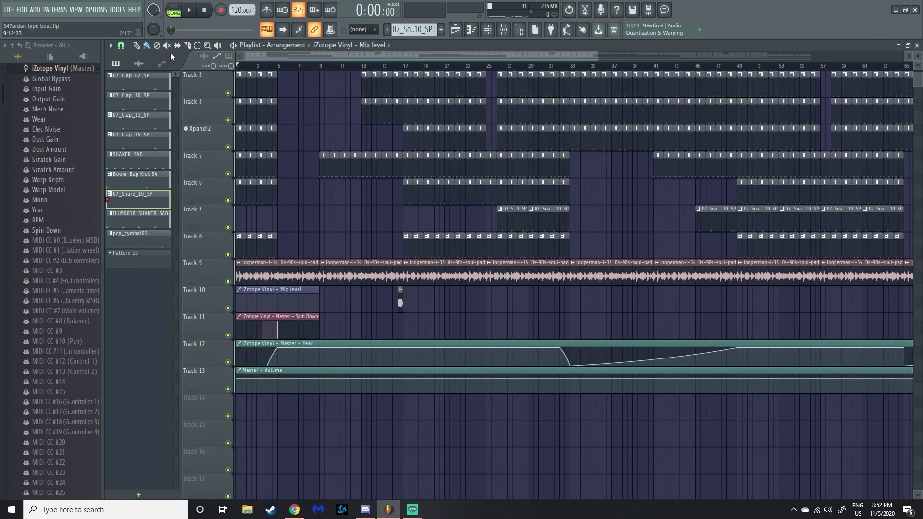
drag(267, 65, 286, 104)
click(317, 67)
drag(320, 73, 363, 97)
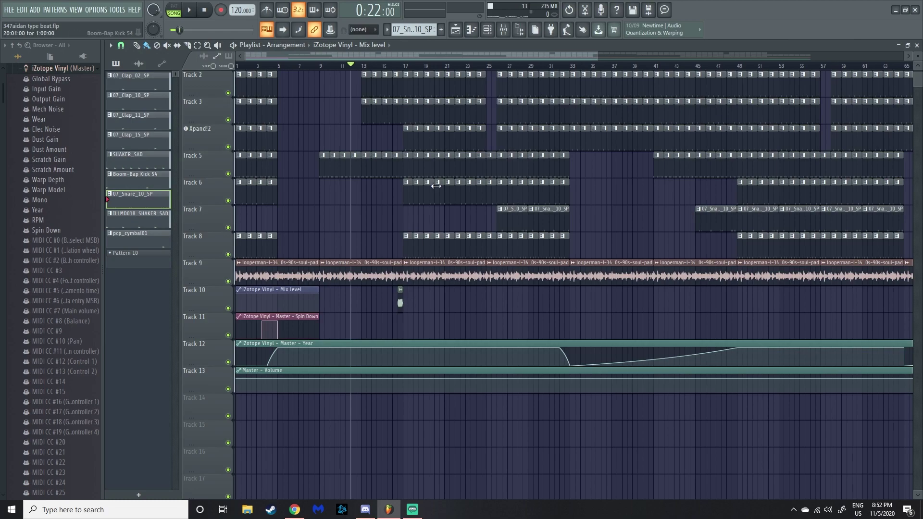
Step: Examine the arrangement from the first drum entry to the ending, including the pattern gaps and the Master Volume automation on Track 13
scroll(414, 55, down, 2)
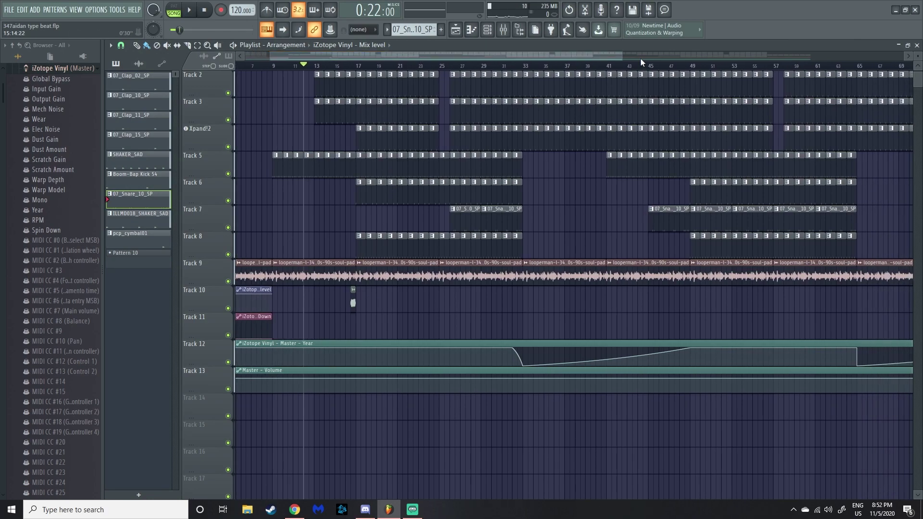
drag(347, 59, 329, 57)
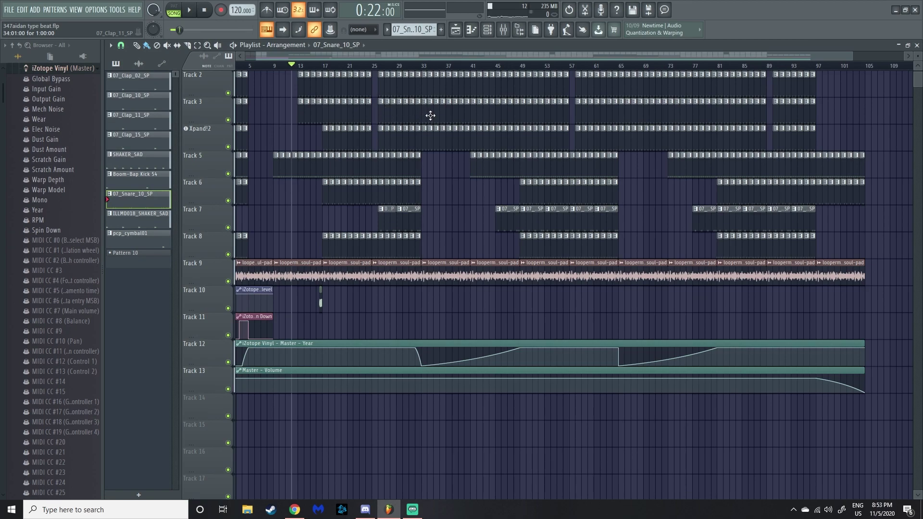
scroll(429, 121, up, 1)
scroll(449, 110, right, 2)
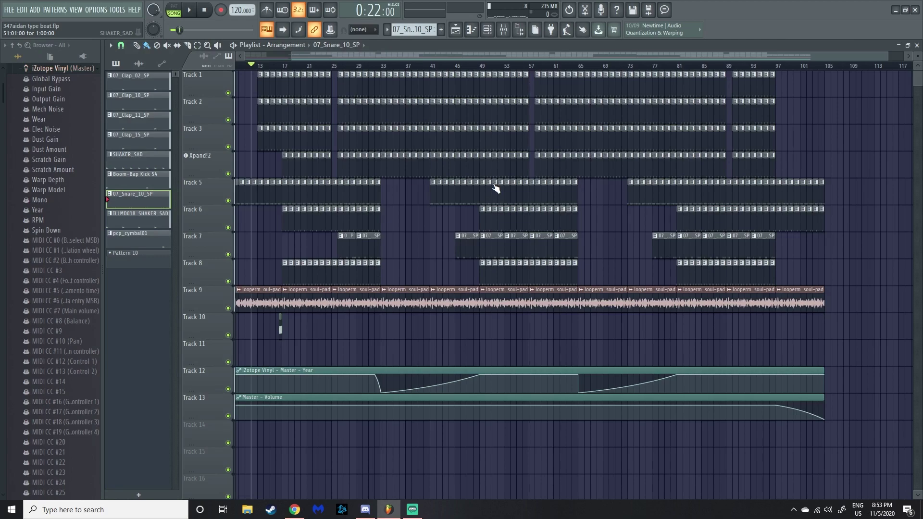
scroll(471, 57, left, 5)
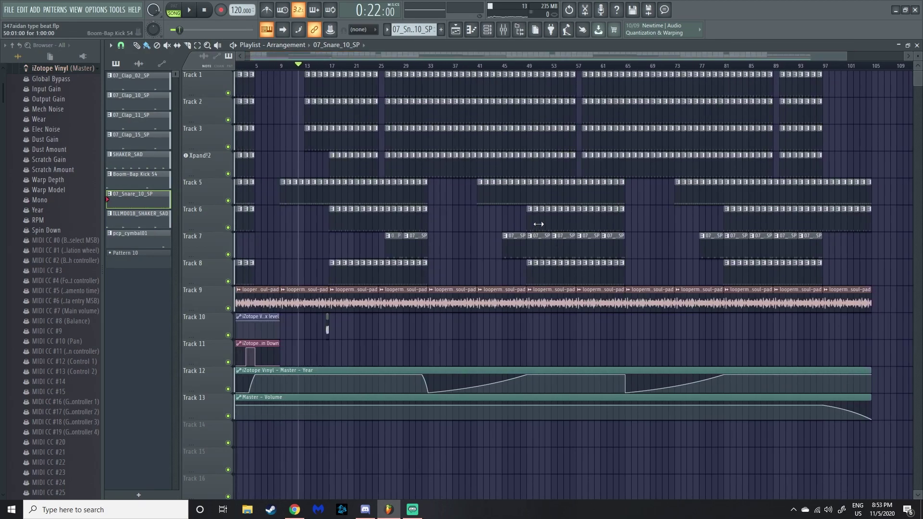
scroll(500, 56, right, 3)
scroll(566, 56, right, 6)
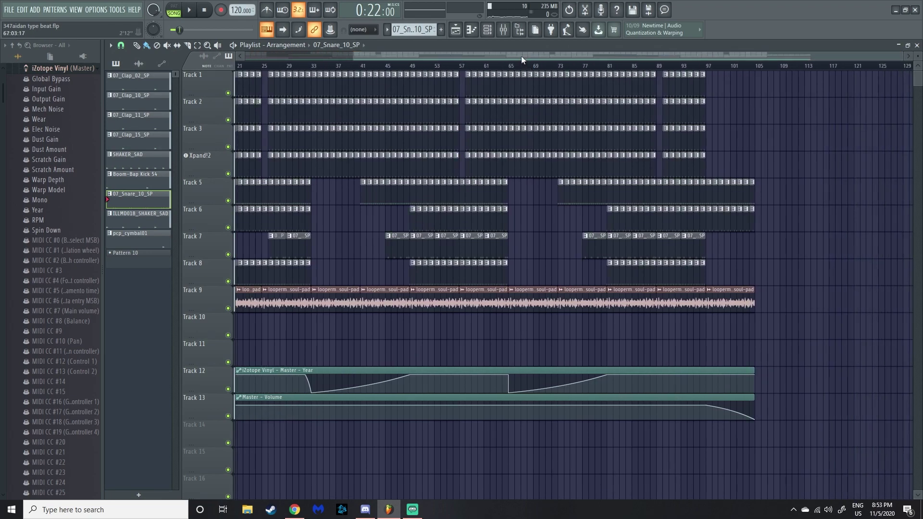
drag(521, 54, 650, 68)
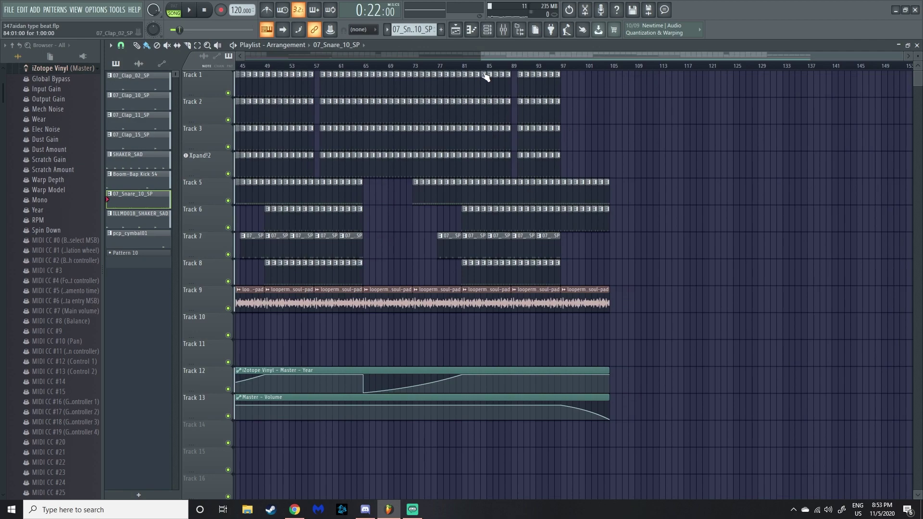
scroll(498, 54, right, 1)
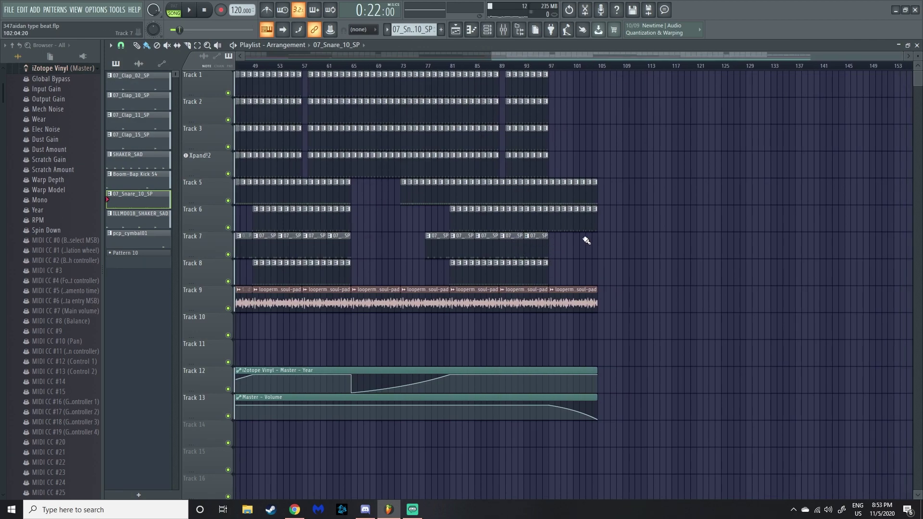
scroll(624, 240, down, 2)
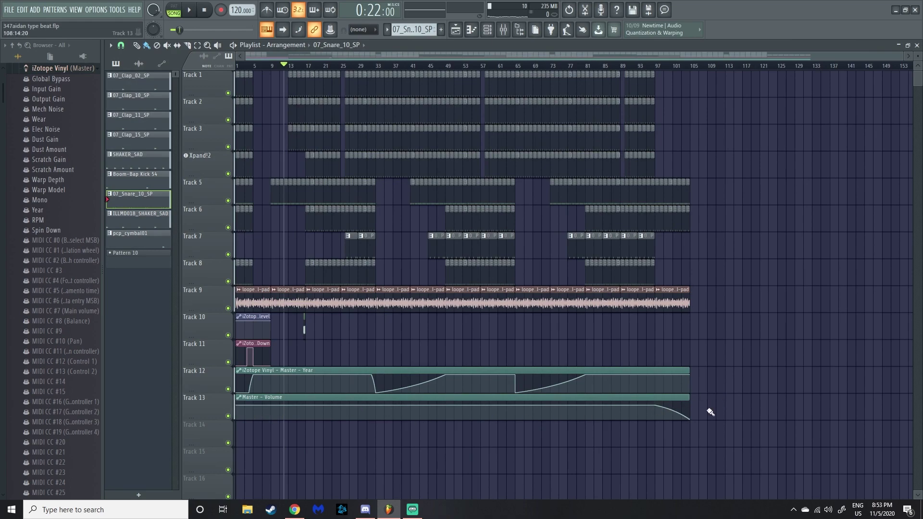
scroll(694, 419, up, 2)
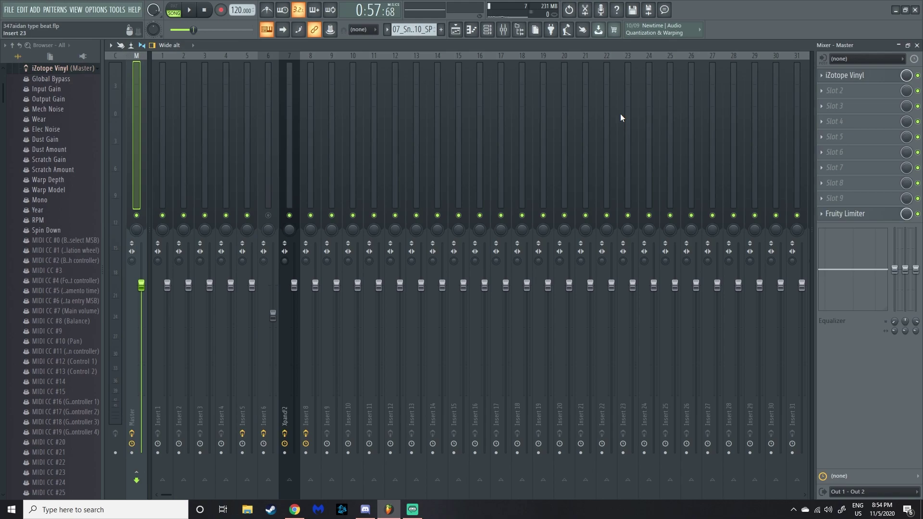
Step: Stop playback and go back from the mixer to the playlist
key(space)
key(F5)
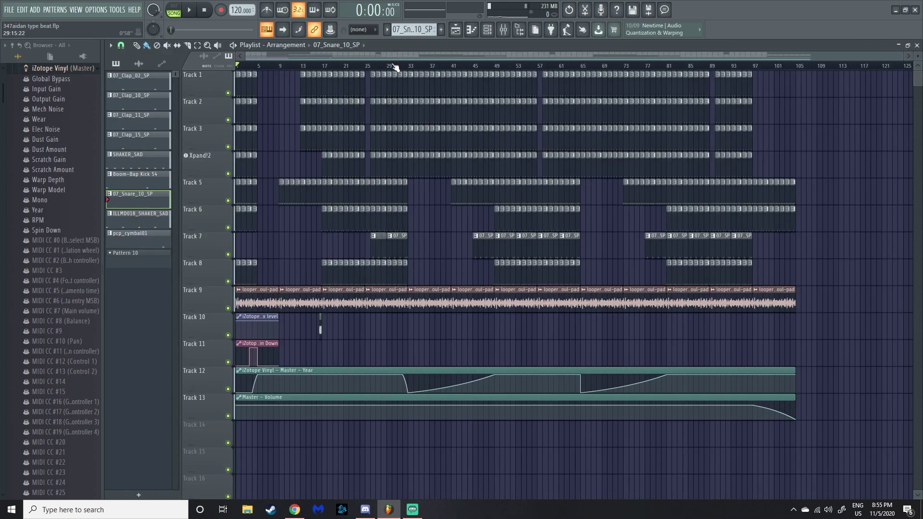